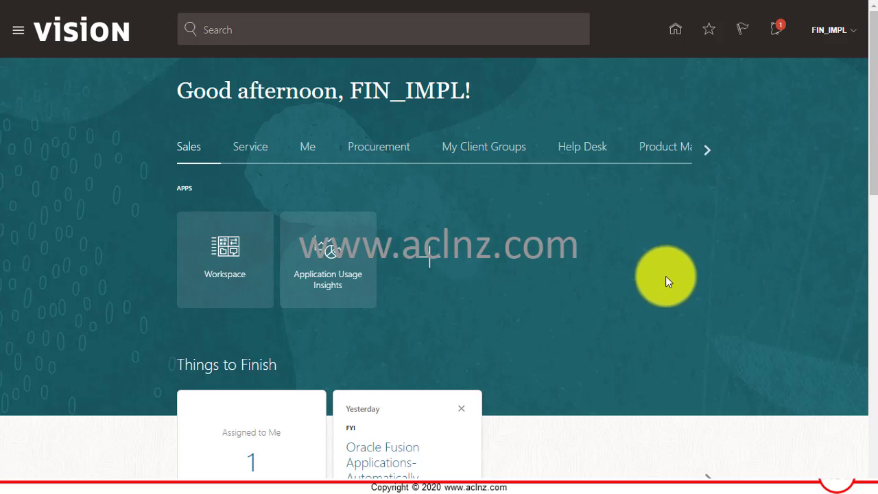
- Open About This Application from the Settings and Actions menu
click(854, 43)
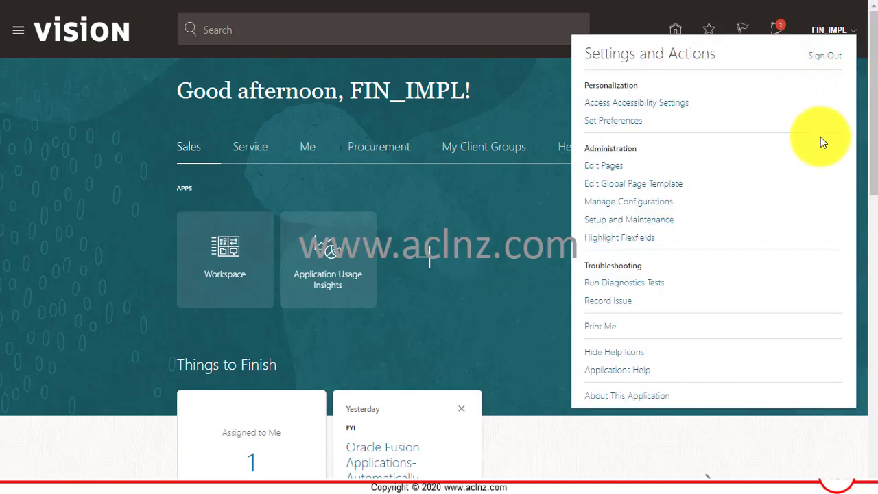
click(641, 396)
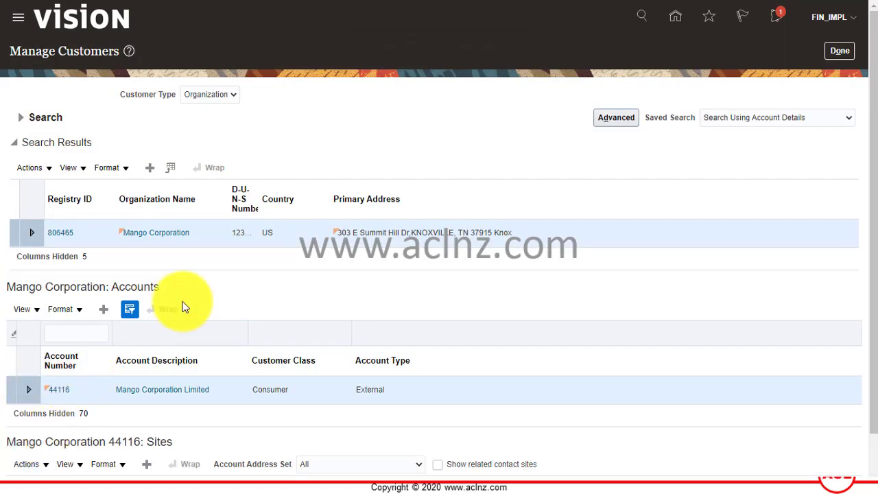
click(60, 232)
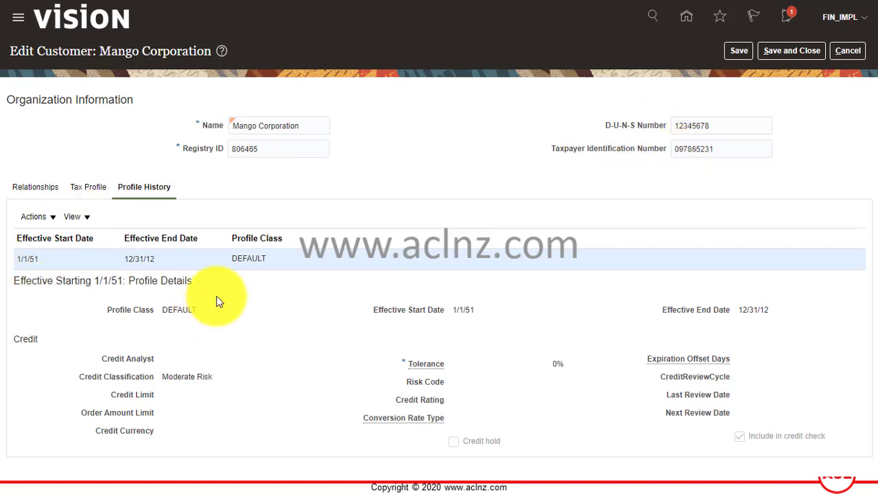
click(38, 191)
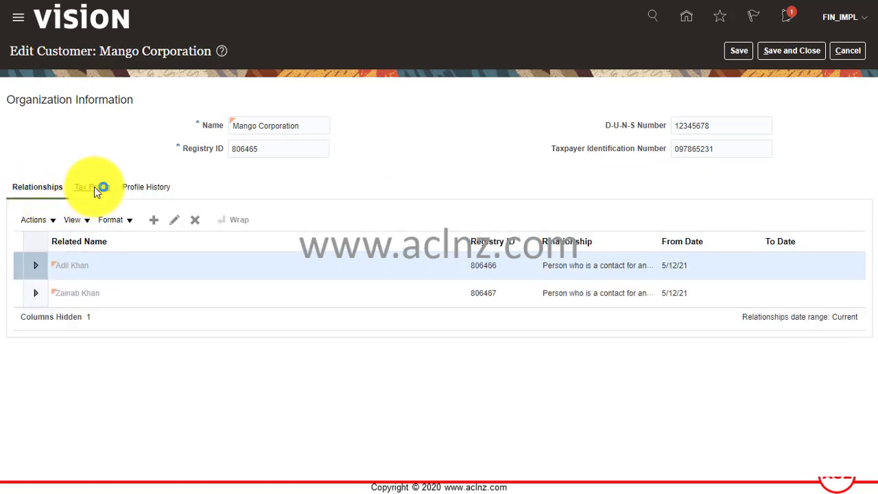
click(135, 189)
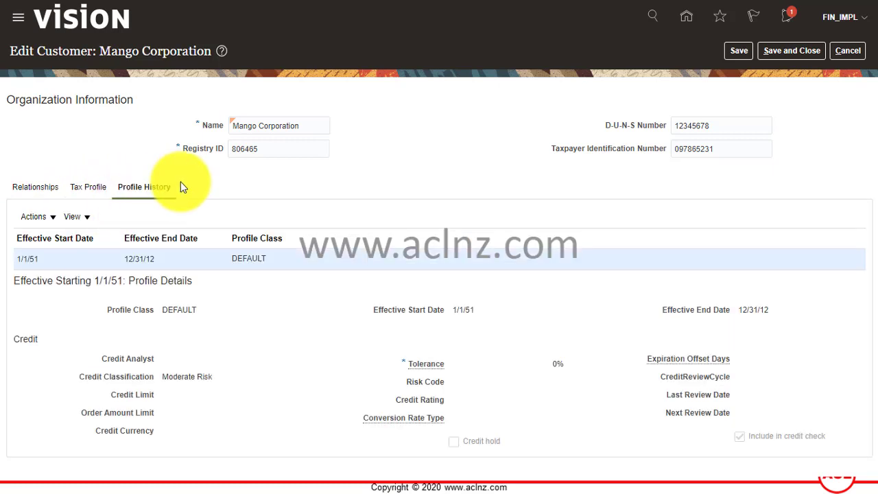
click(850, 52)
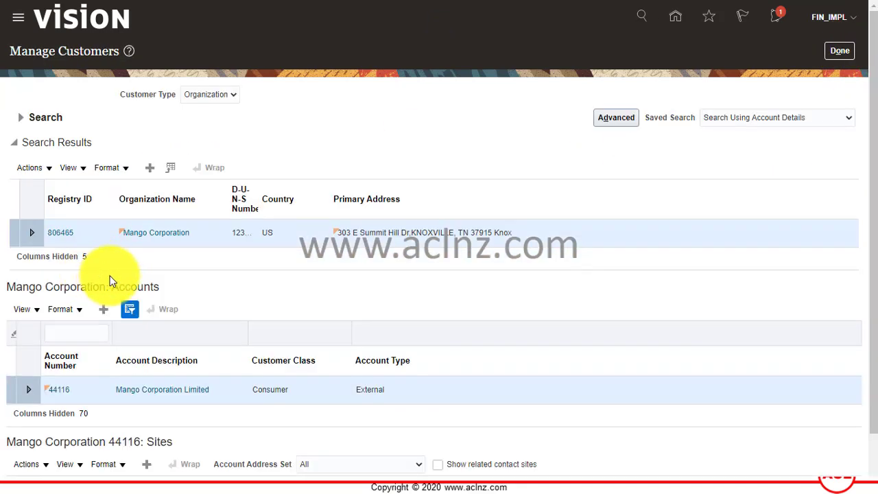
click(220, 97)
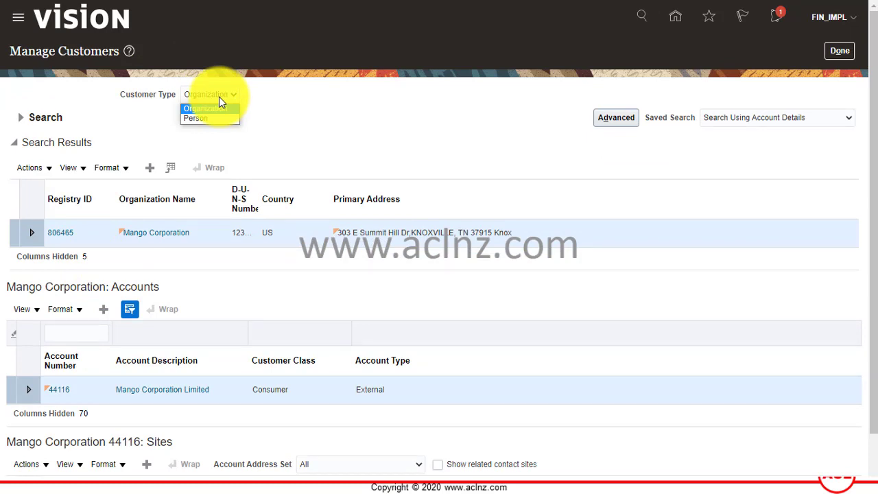
click(219, 97)
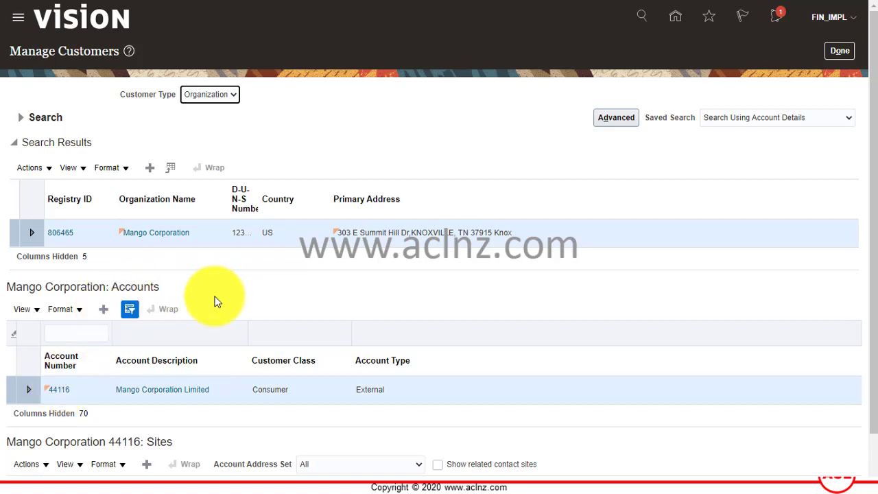
scroll(216, 297, down, 1)
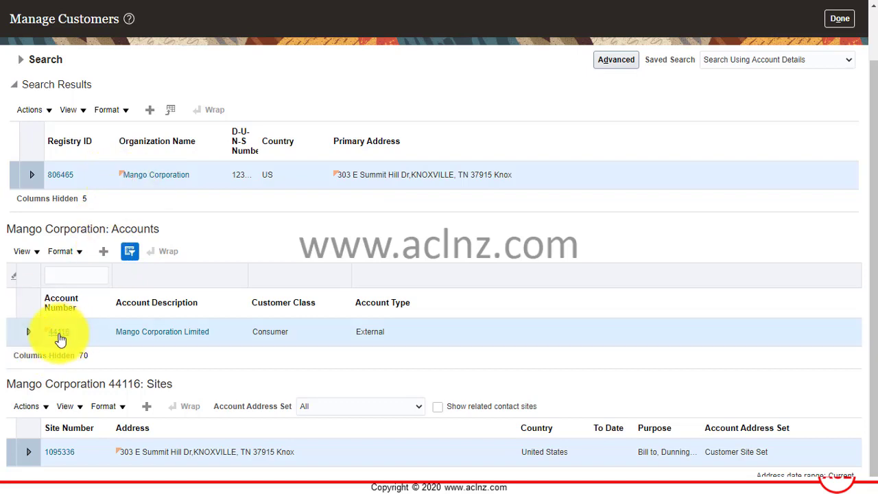
- Open account 44116, keep Account Type External, and review its receipt methods and payment instruments
click(31, 342)
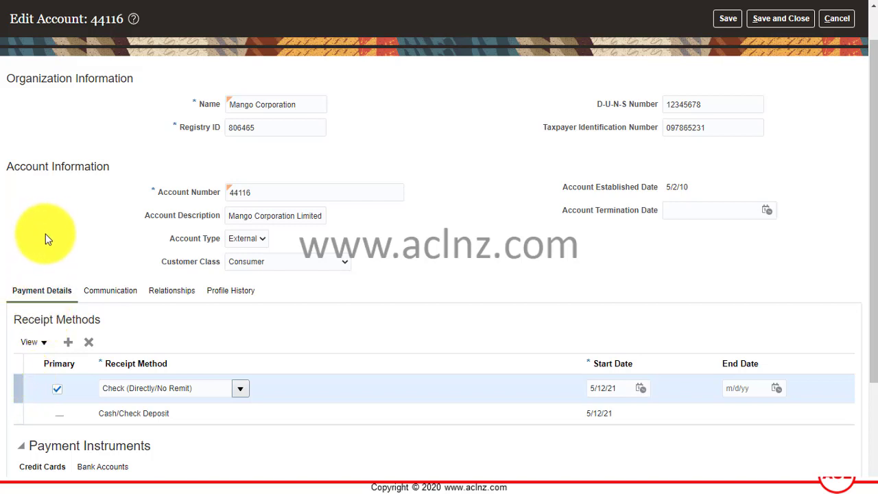
scroll(47, 234, up, 1)
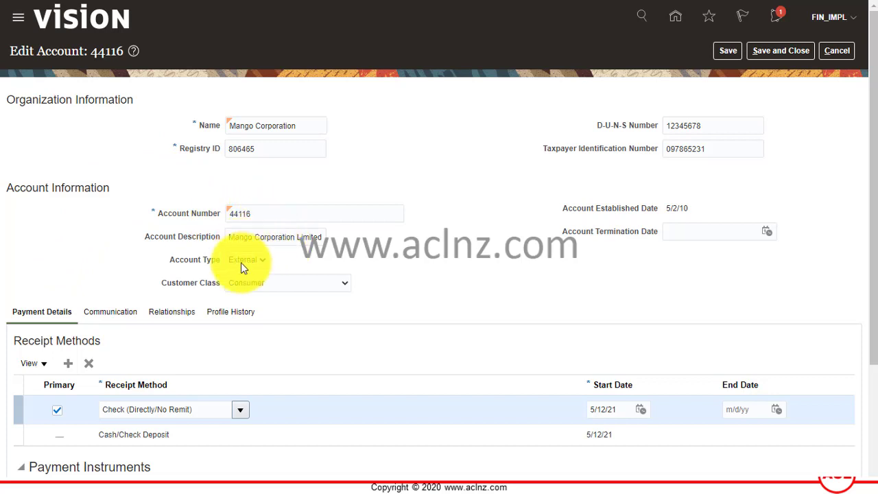
click(262, 259)
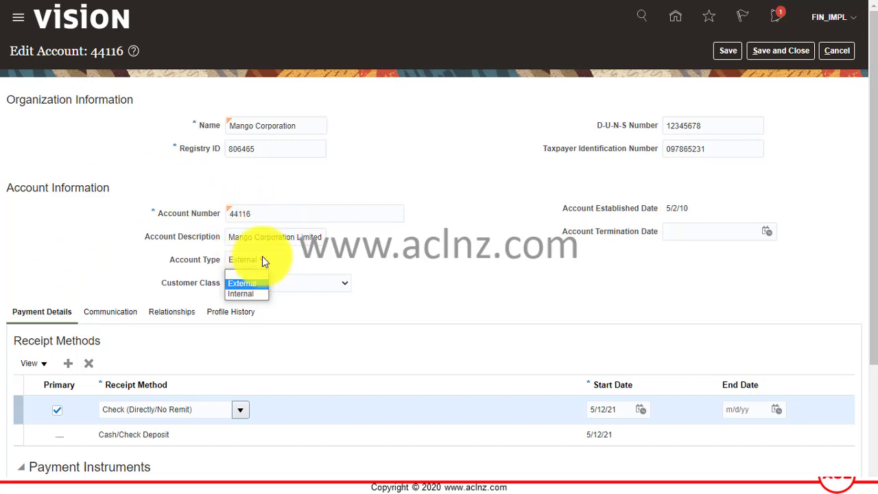
click(148, 257)
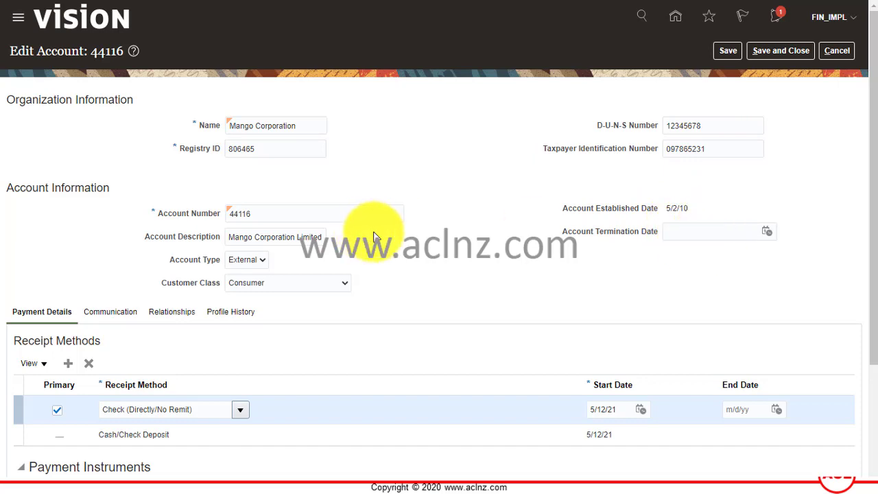
scroll(437, 268, down, 1)
scroll(437, 265, down, 1)
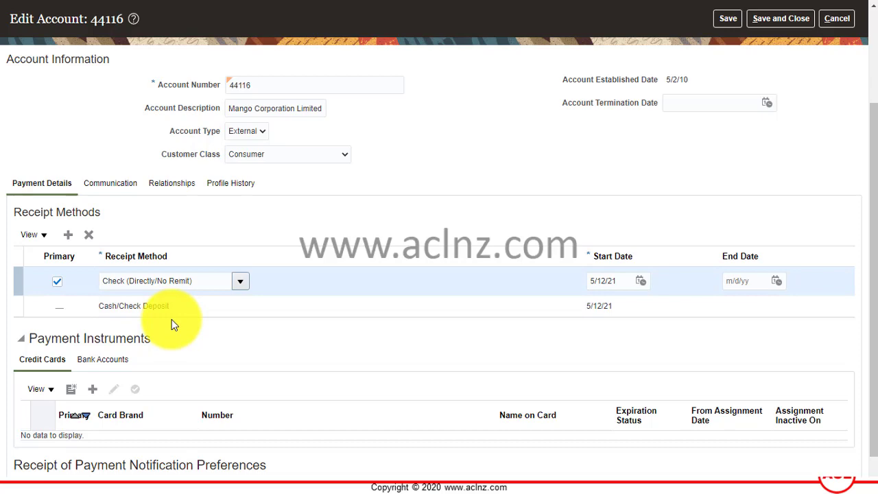
scroll(173, 321, down, 1)
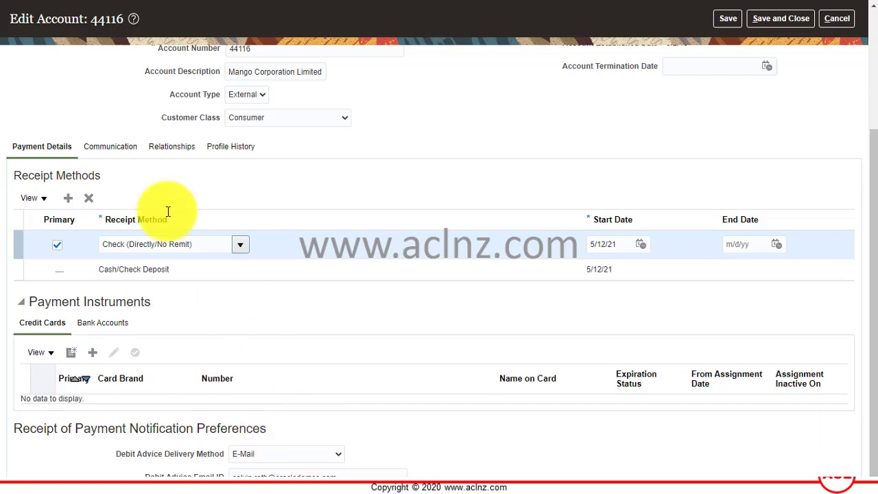
- Review account 44116's two contacts and each one's contact points, then go to Relationships
click(112, 152)
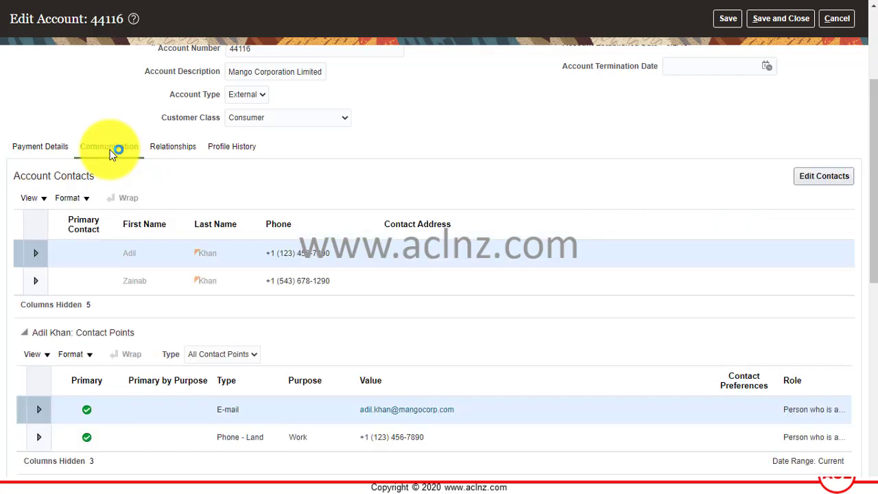
click(38, 146)
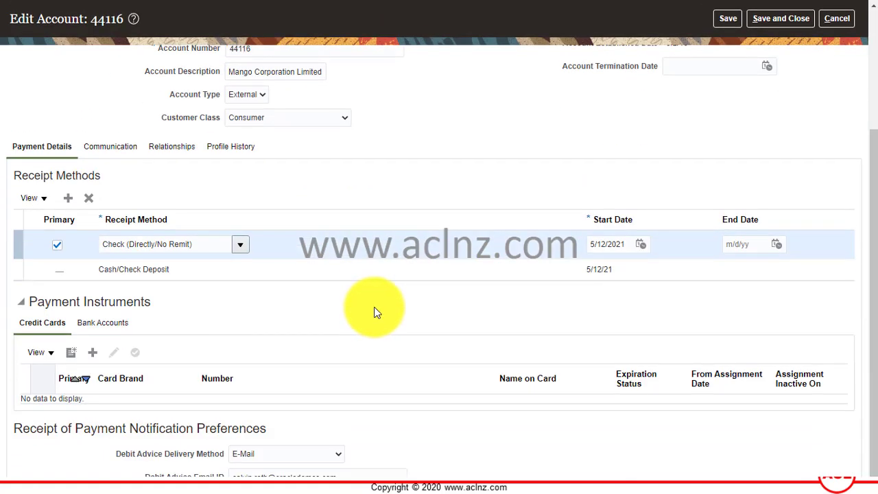
click(119, 147)
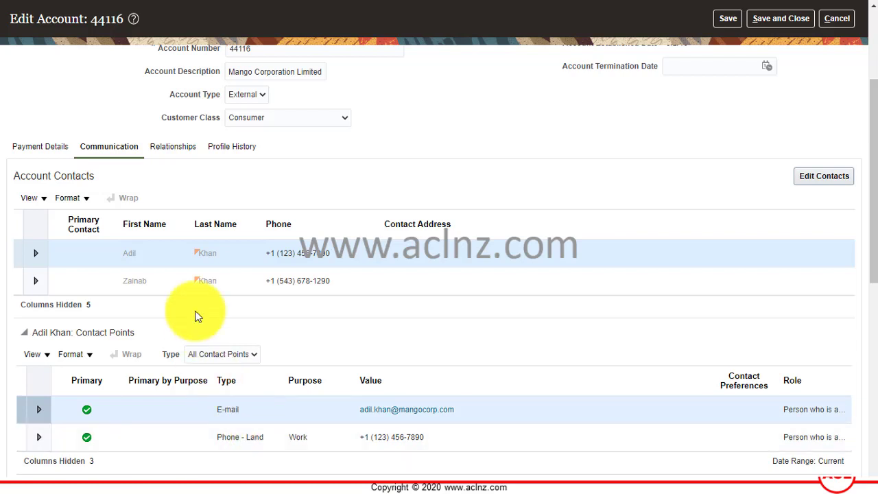
click(164, 285)
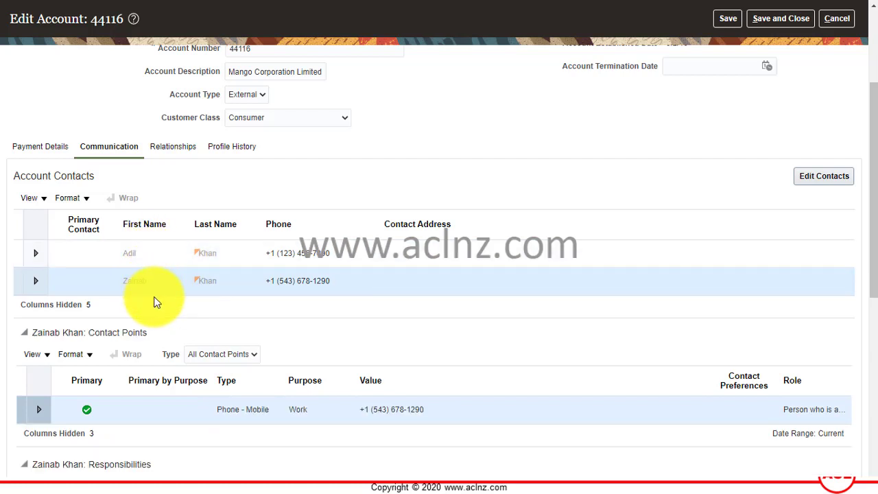
click(148, 255)
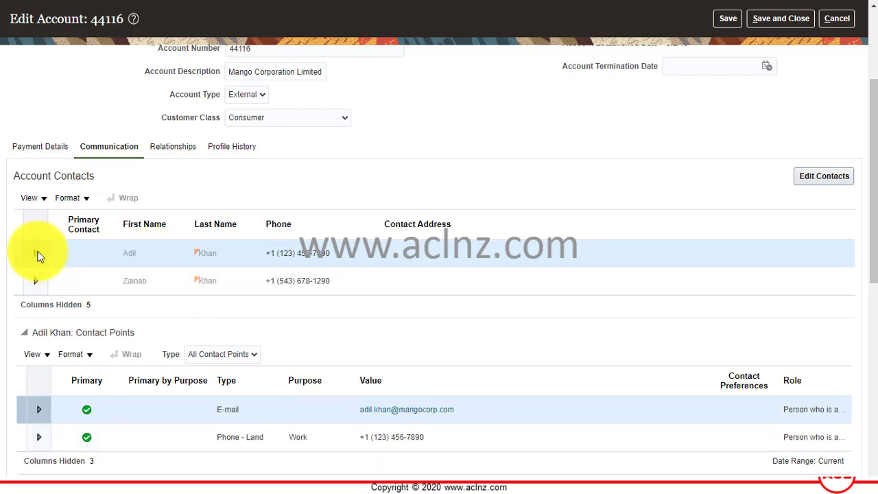
click(175, 148)
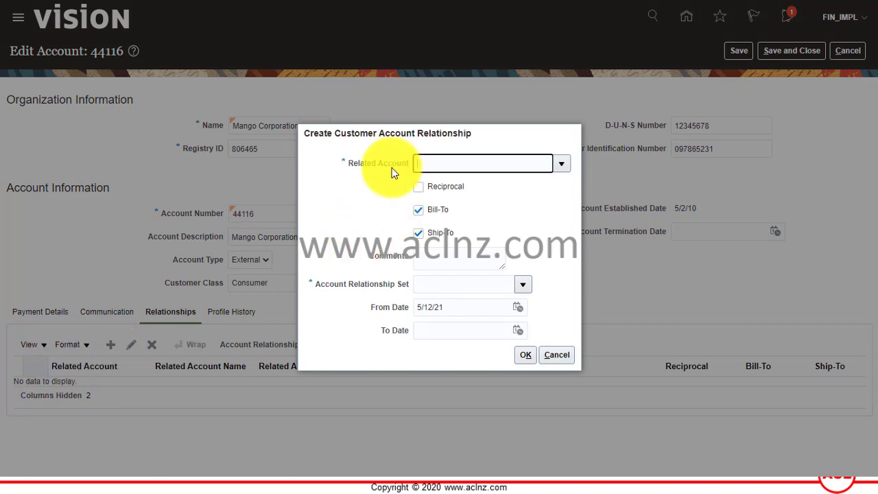
- Browse the Related Account list, cancel the new relationship without adding one, and open Profile History
click(563, 166)
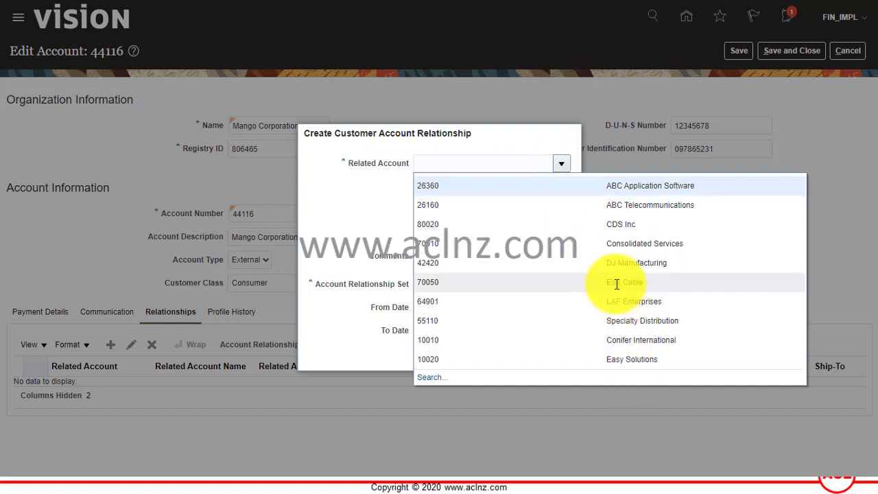
click(331, 186)
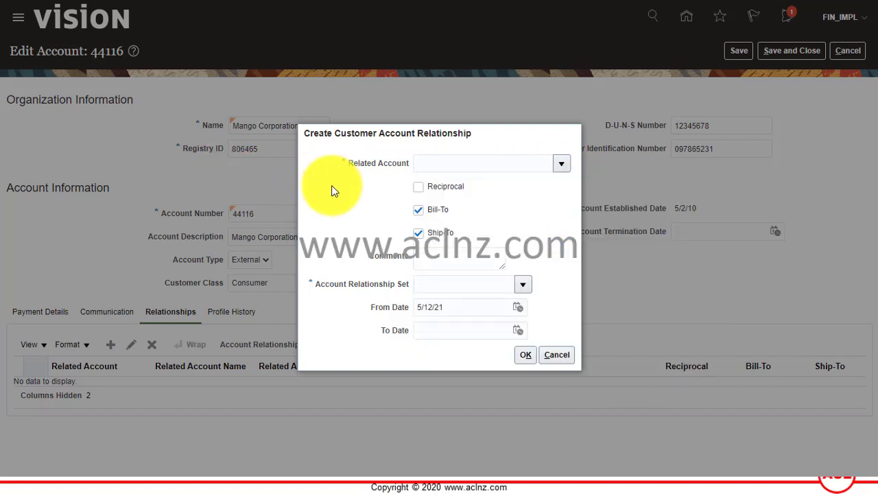
click(565, 356)
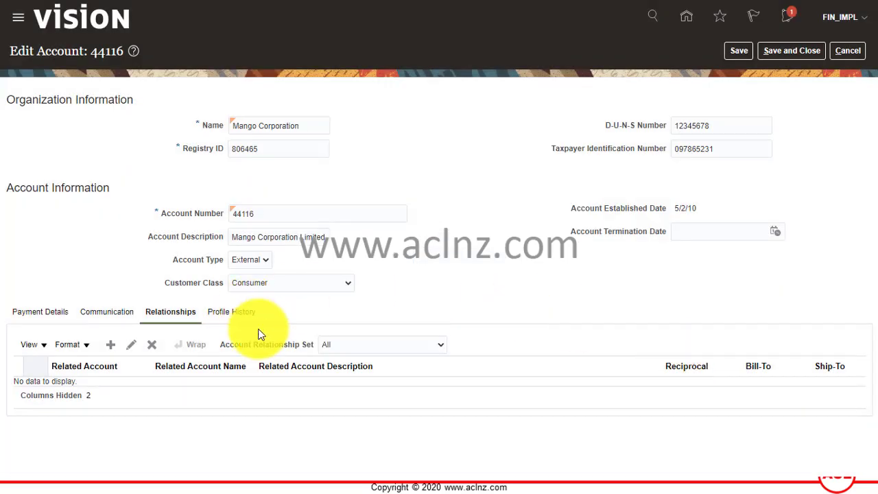
click(242, 313)
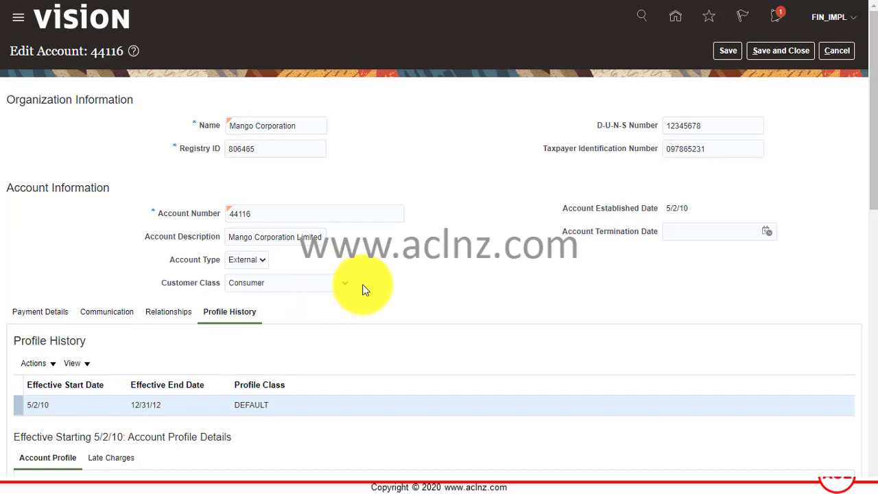
- Show Late Charges for the DEFAULT profile history entry dated 5/2/10 to 12/31/12
scroll(374, 302, down, 1)
scroll(376, 301, down, 1)
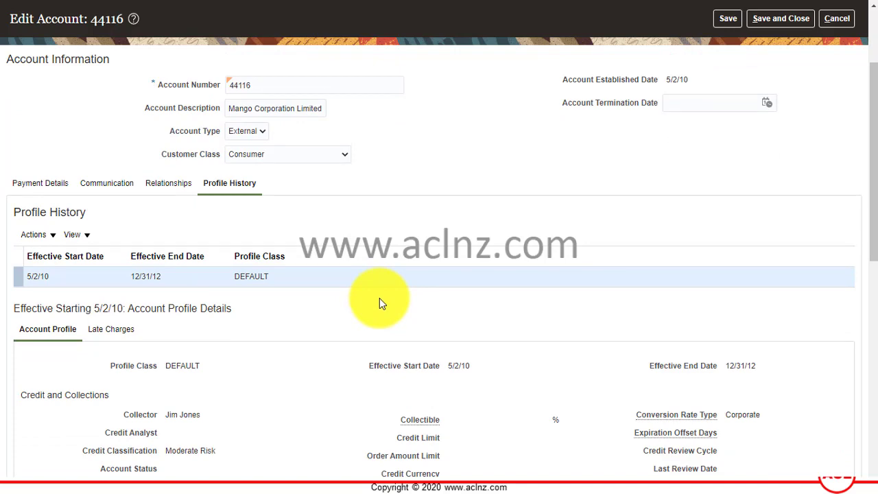
scroll(379, 299, down, 2)
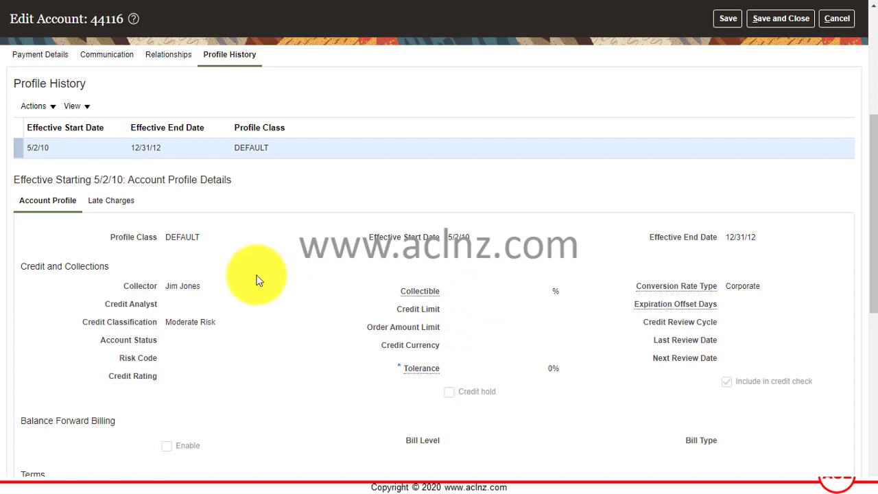
scroll(58, 302, down, 1)
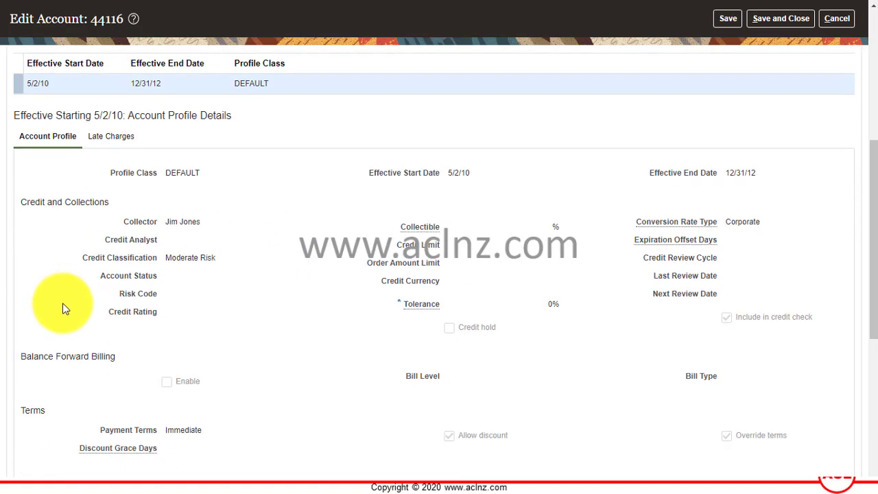
scroll(63, 309, down, 2)
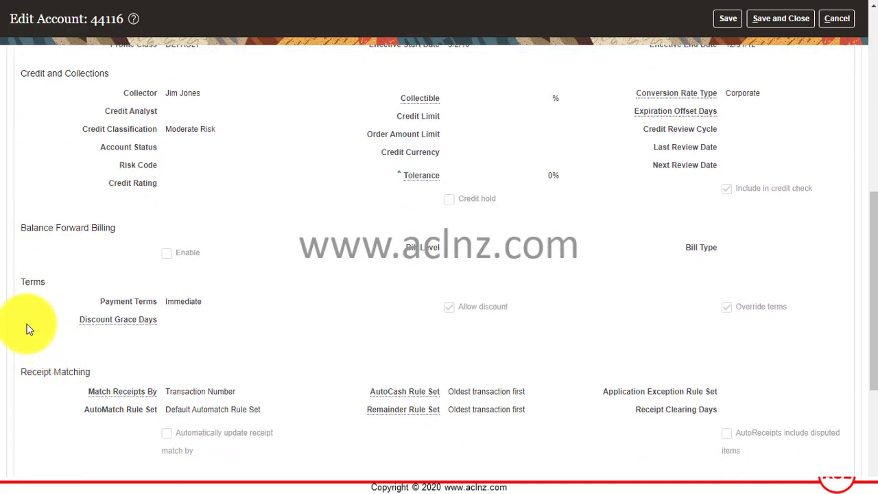
scroll(29, 331, down, 1)
scroll(30, 334, down, 2)
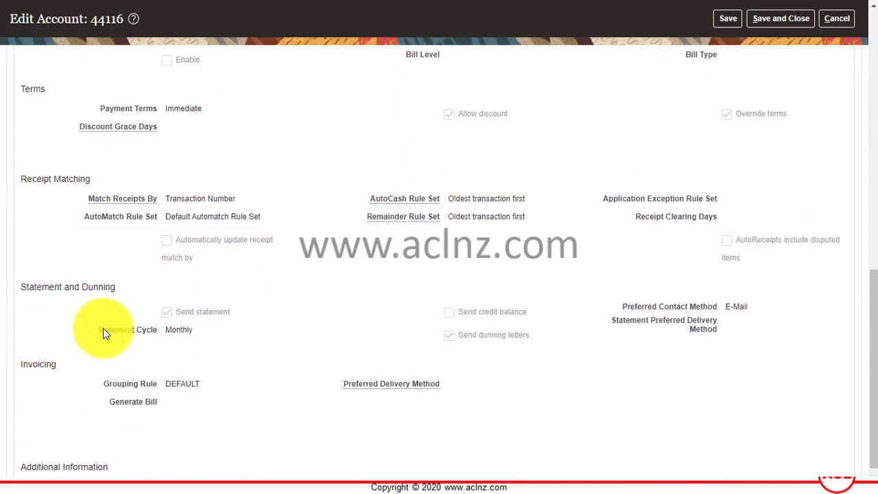
scroll(72, 368, down, 1)
scroll(72, 366, up, 4)
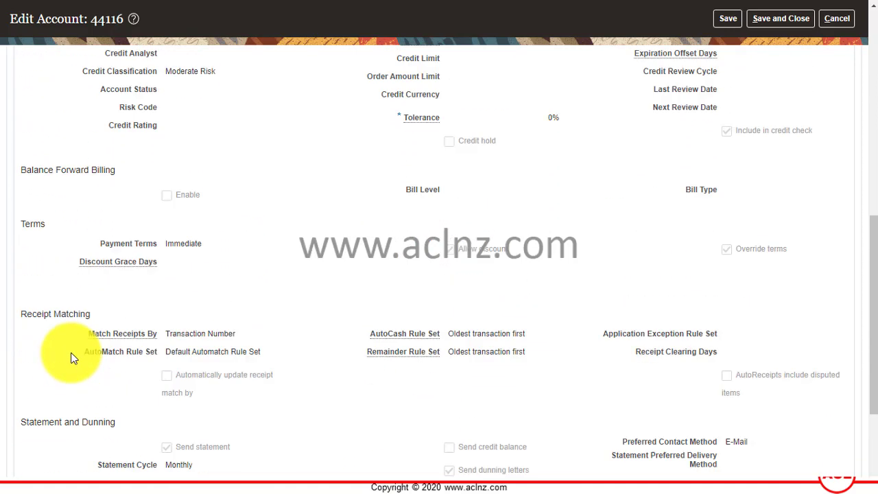
scroll(72, 340, up, 1)
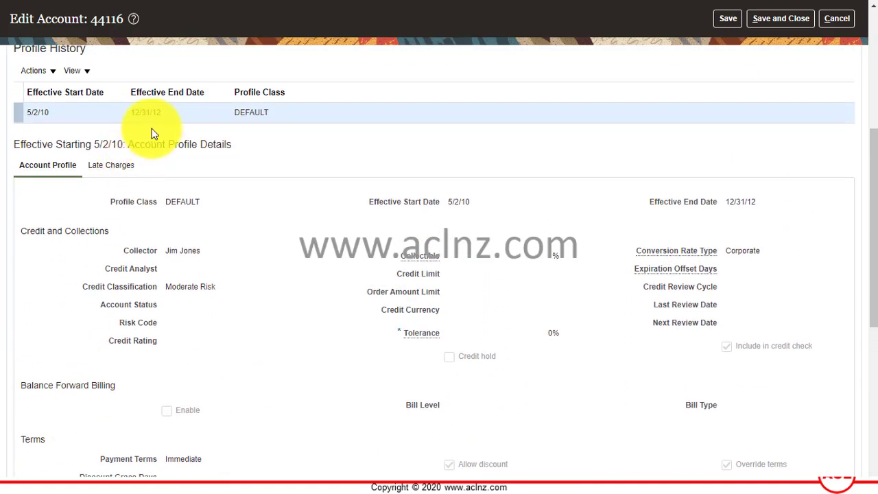
click(76, 235)
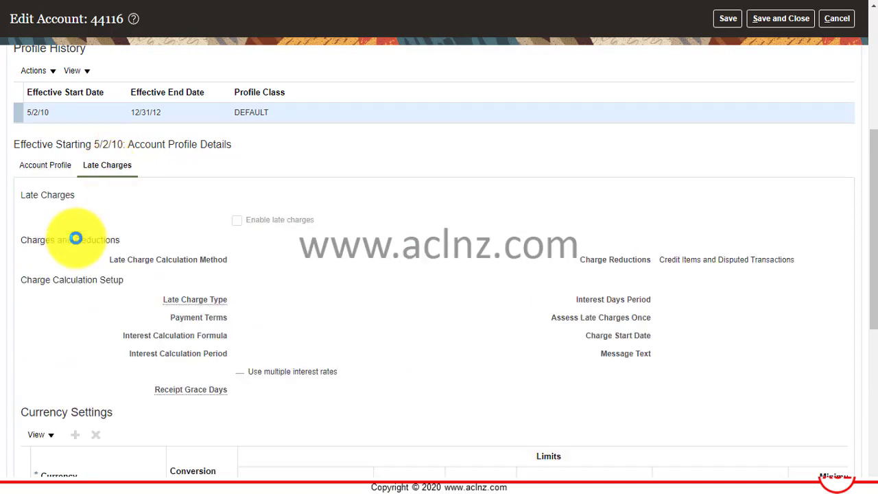
scroll(28, 285, up, 4)
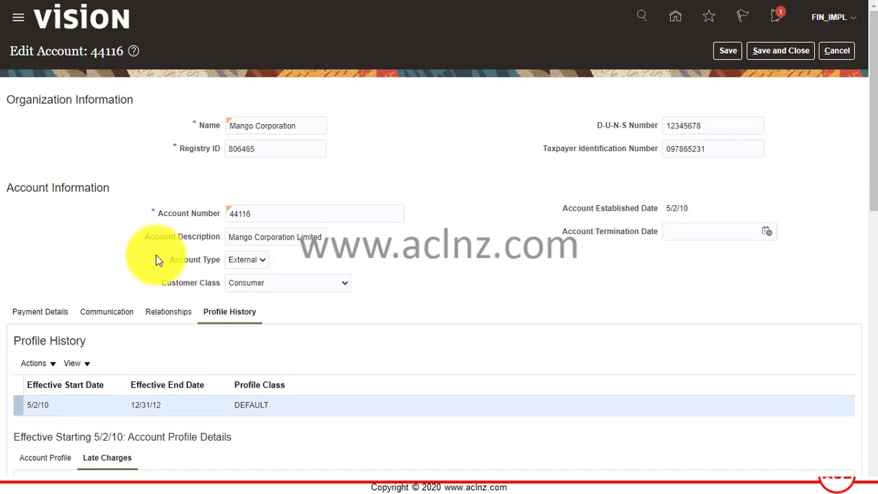
- Cancel the account 44116 edit and open site 1095336 from the Sites table
click(835, 51)
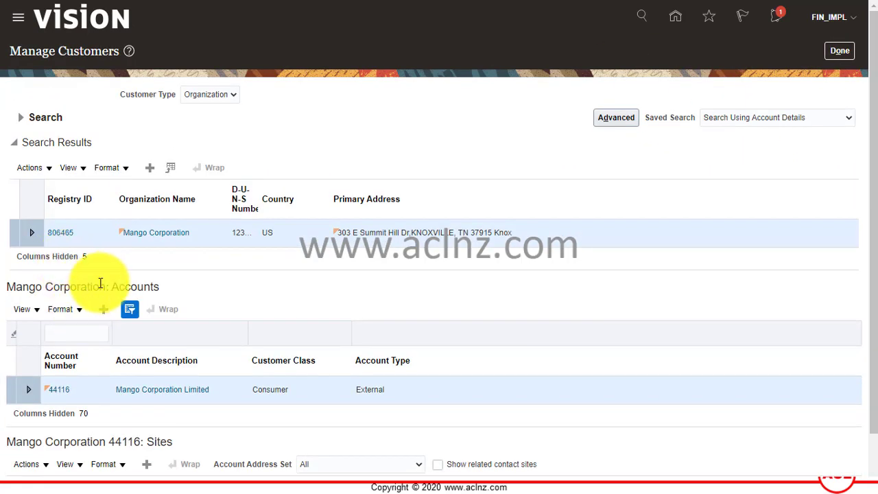
scroll(103, 288, down, 1)
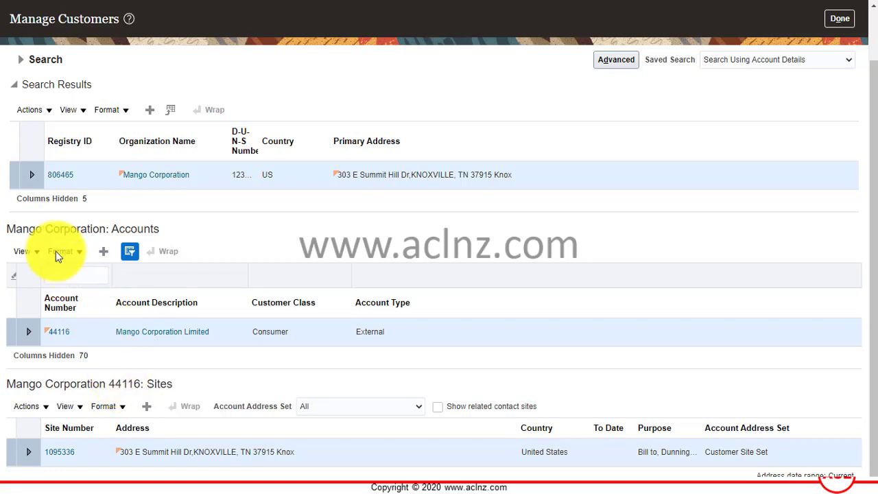
click(61, 453)
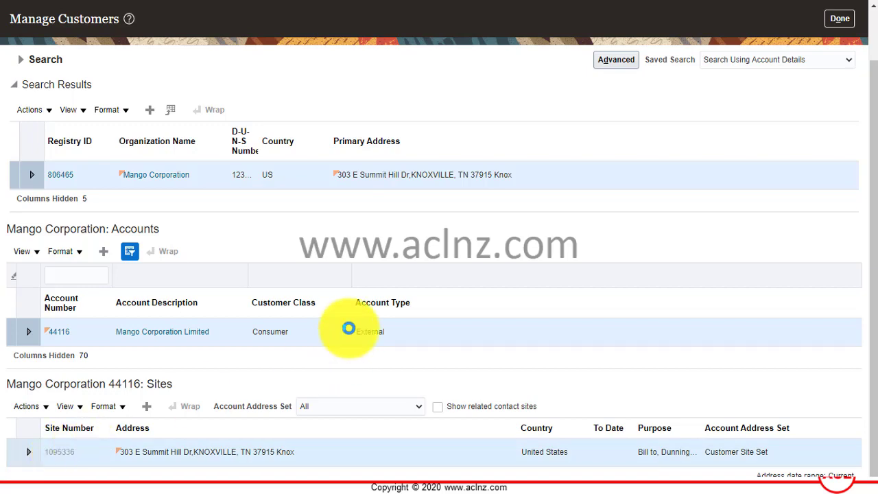
- Scroll through site 1095336's address and its Bill to, Dunning and Ship to purposes
scroll(359, 303, down, 4)
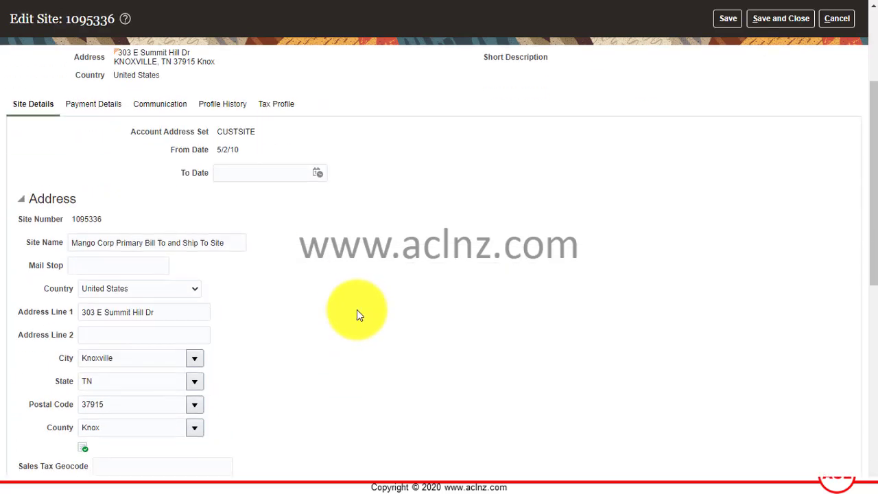
scroll(355, 318, down, 3)
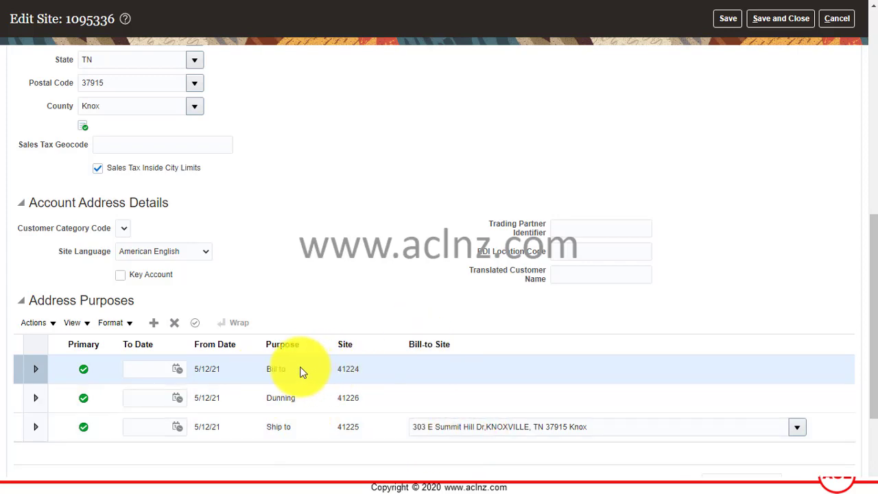
scroll(327, 213, up, 3)
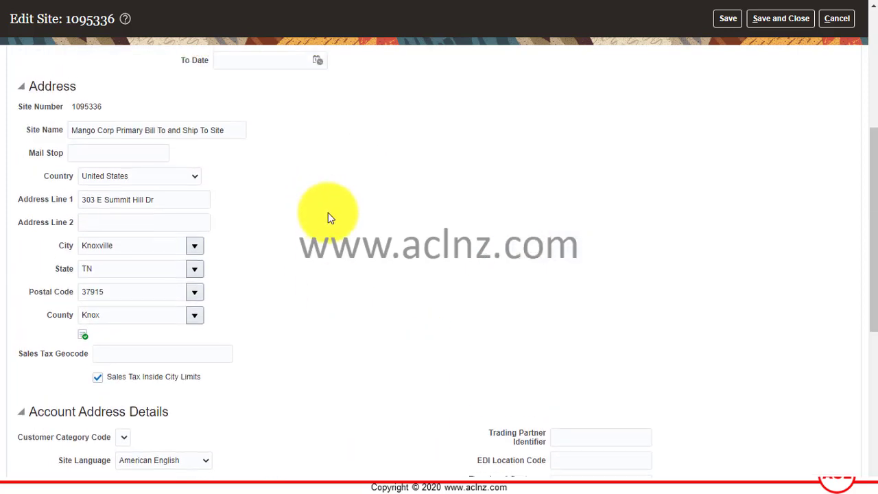
scroll(328, 217, up, 1)
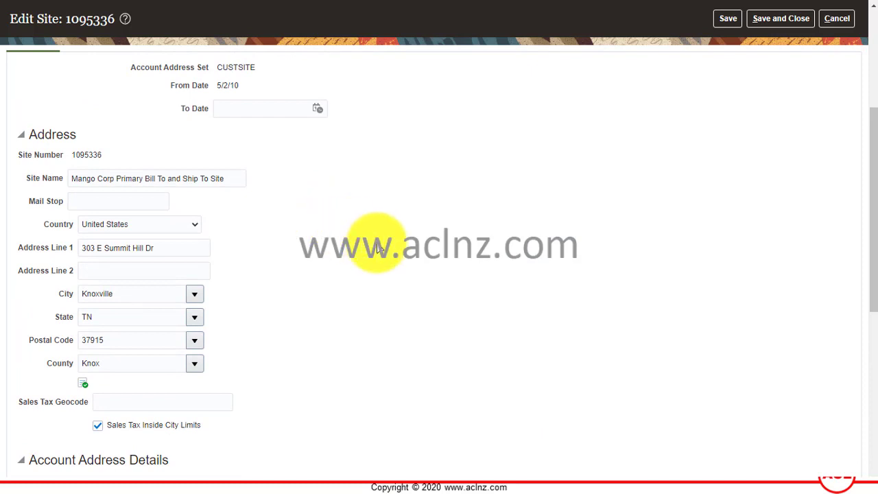
scroll(378, 249, up, 2)
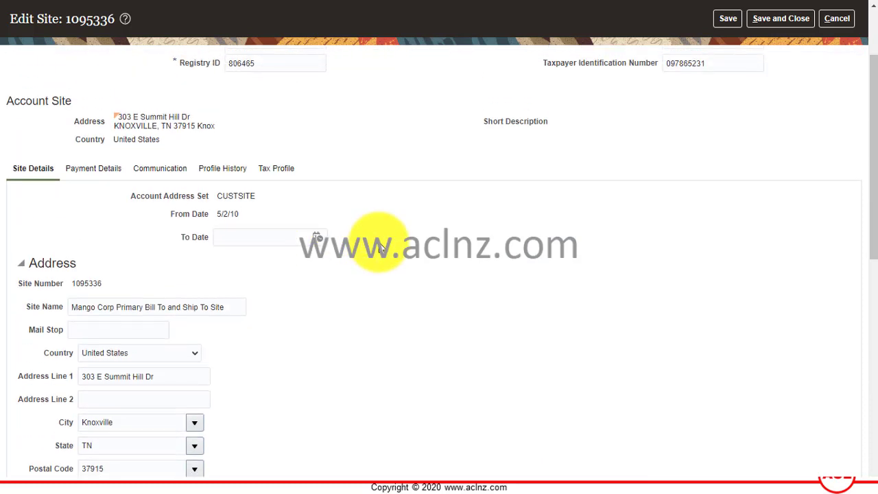
- Review site 1095336's receipt methods and Bank of America account, then view its communication details
click(94, 169)
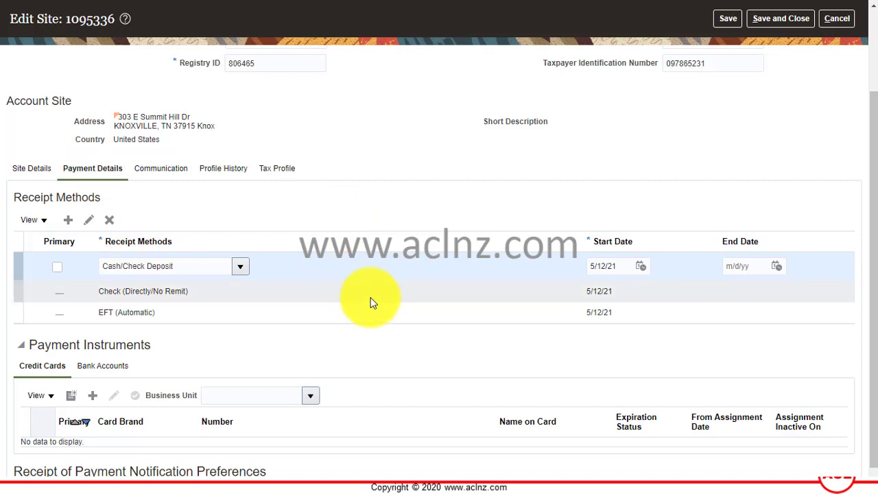
scroll(370, 302, down, 1)
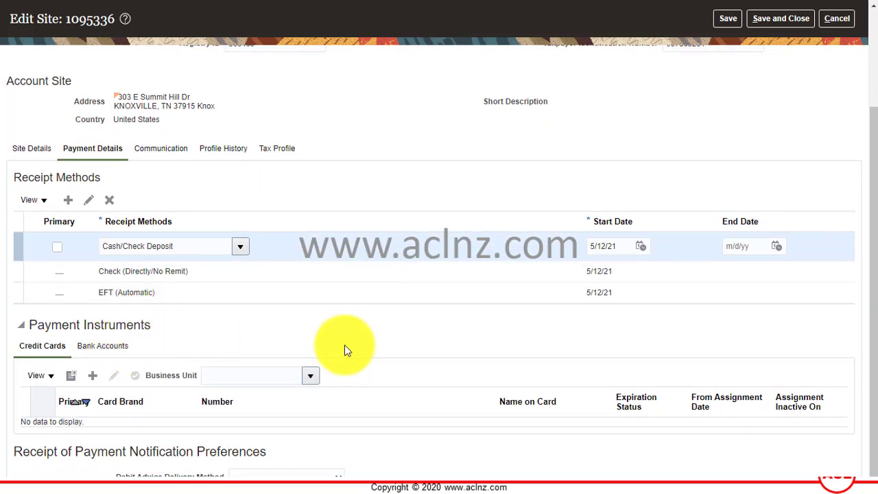
click(102, 350)
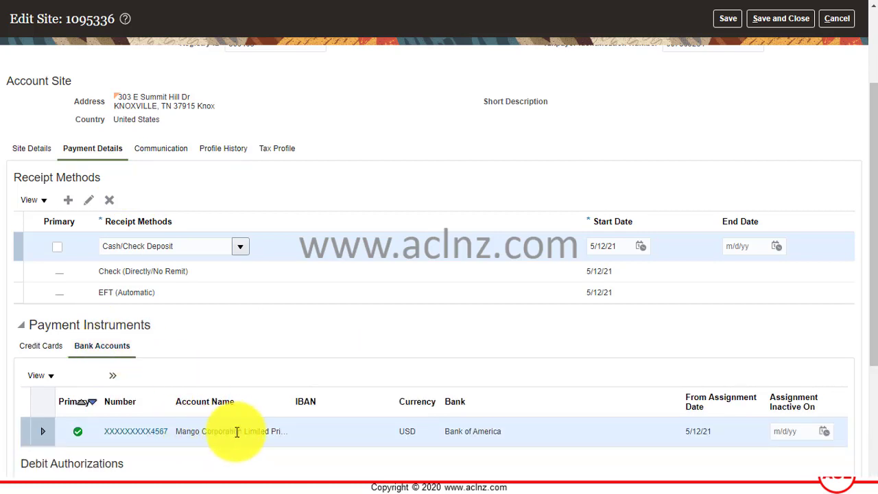
click(169, 149)
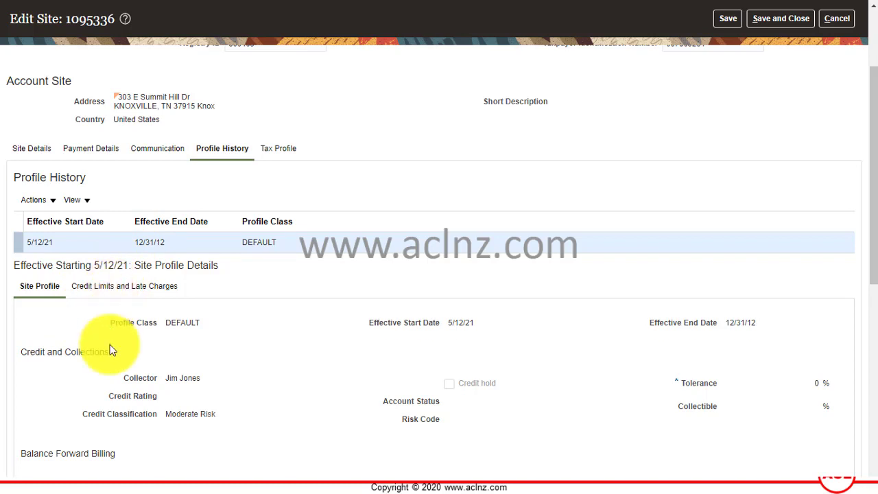
- Review the site profile's credit limits, late charges and CNY currency rates, then view the Tax Profile
scroll(199, 383, down, 1)
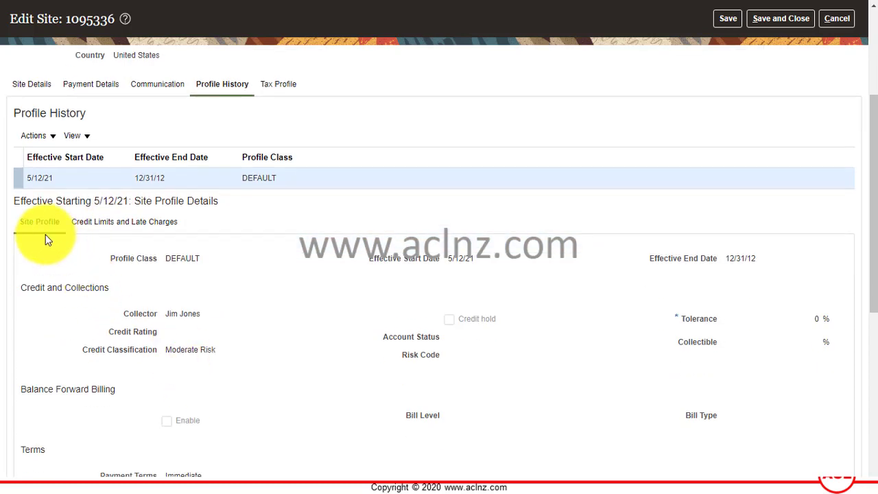
click(110, 230)
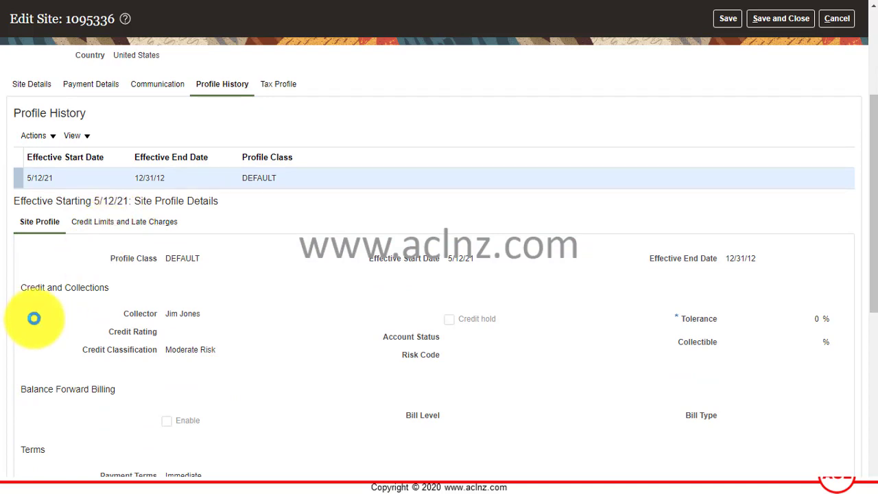
scroll(39, 320, down, 3)
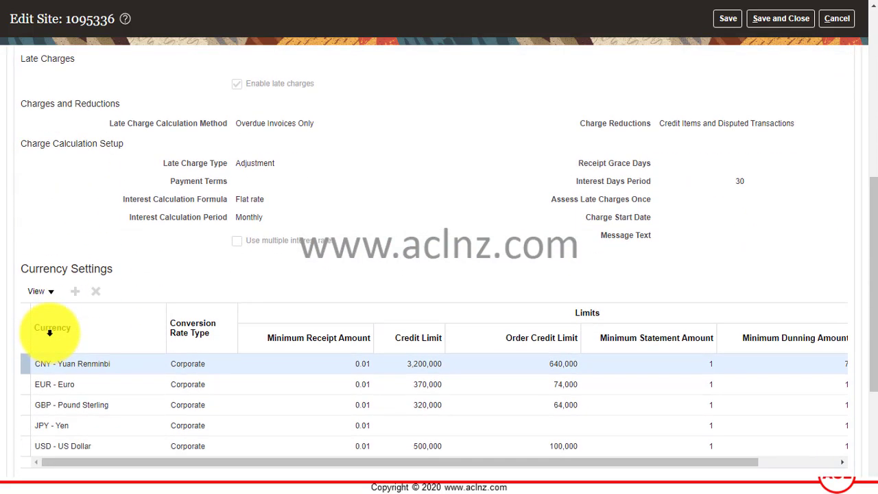
scroll(50, 332, down, 2)
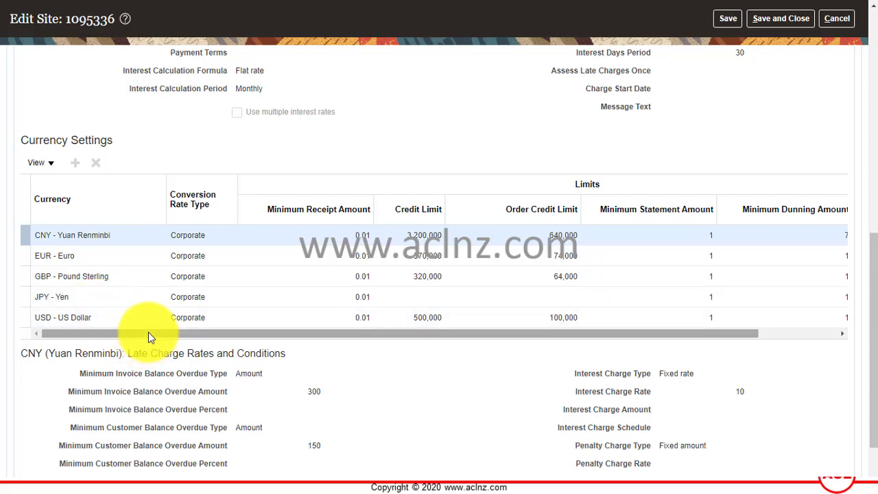
drag(146, 333, 114, 354)
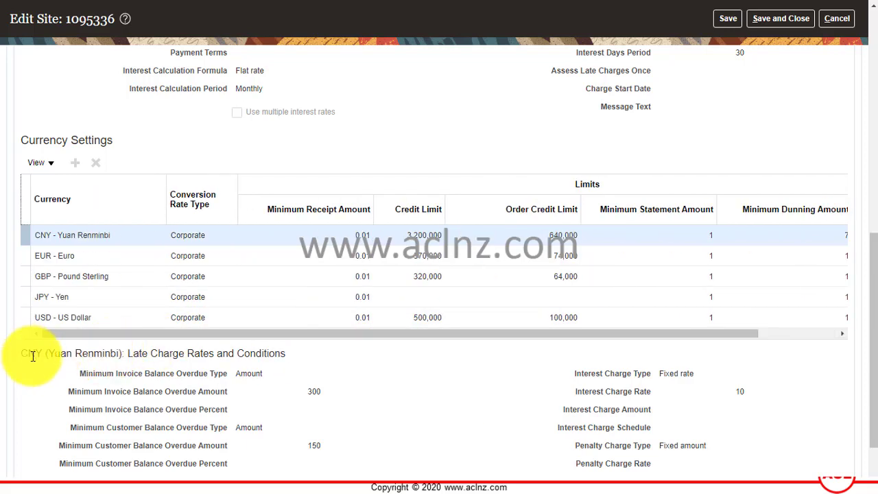
scroll(30, 357, down, 1)
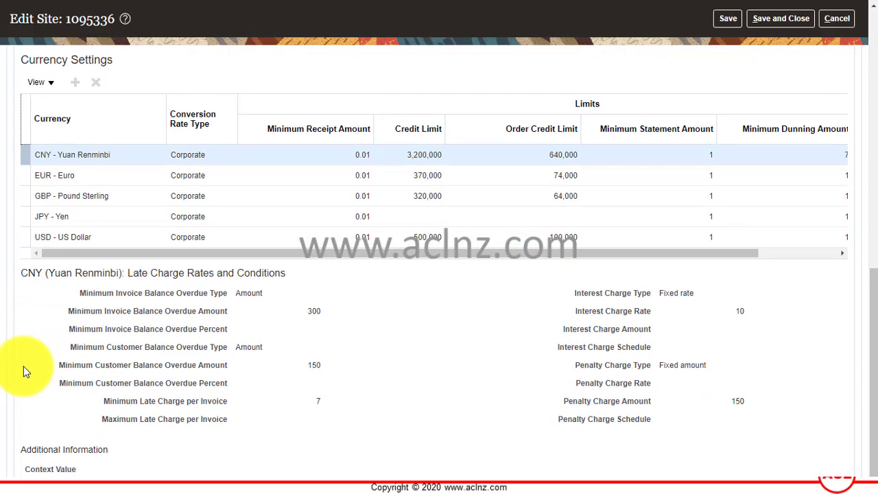
scroll(27, 375, up, 3)
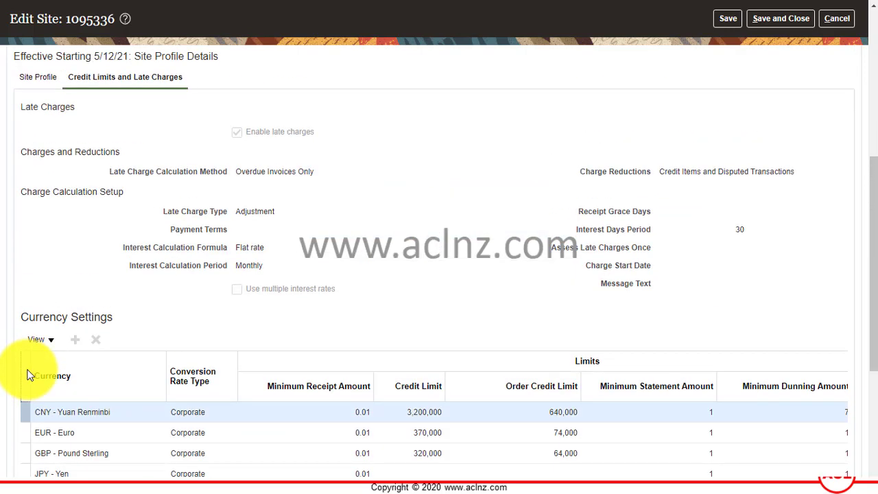
scroll(27, 375, up, 3)
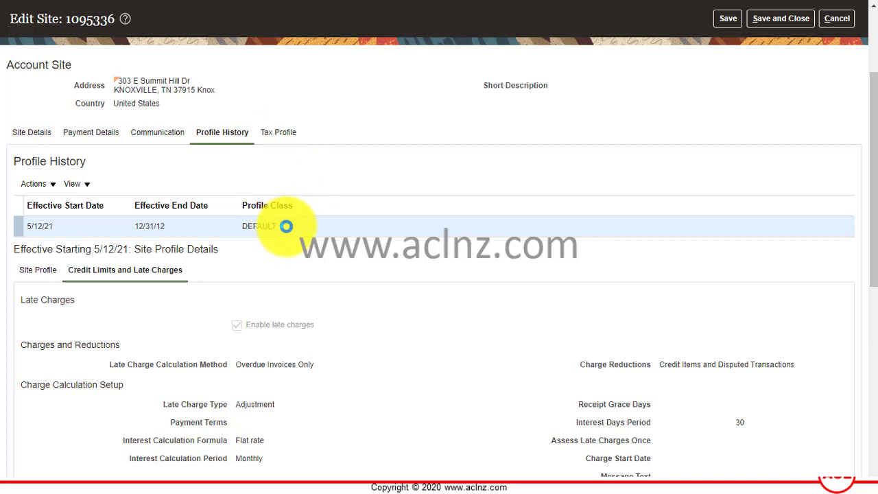
click(281, 132)
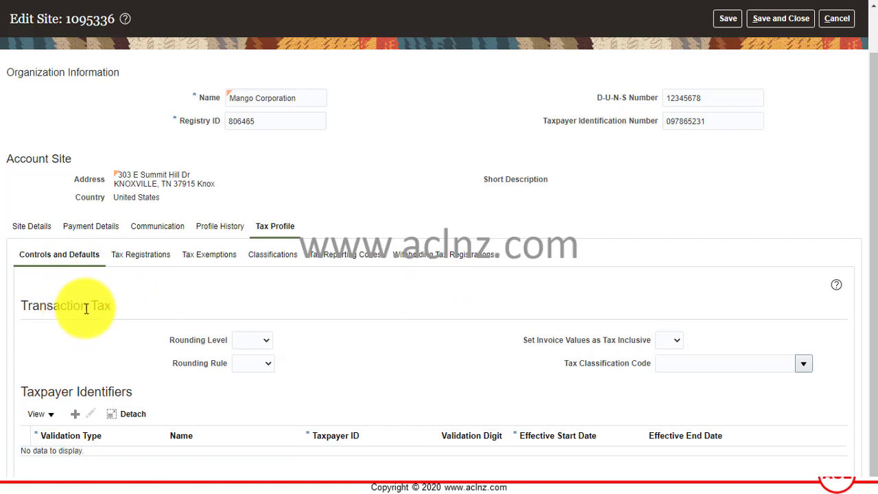
- Check site 1095336's tax registrations, then cancel the site edit back to Manage Customers
click(140, 256)
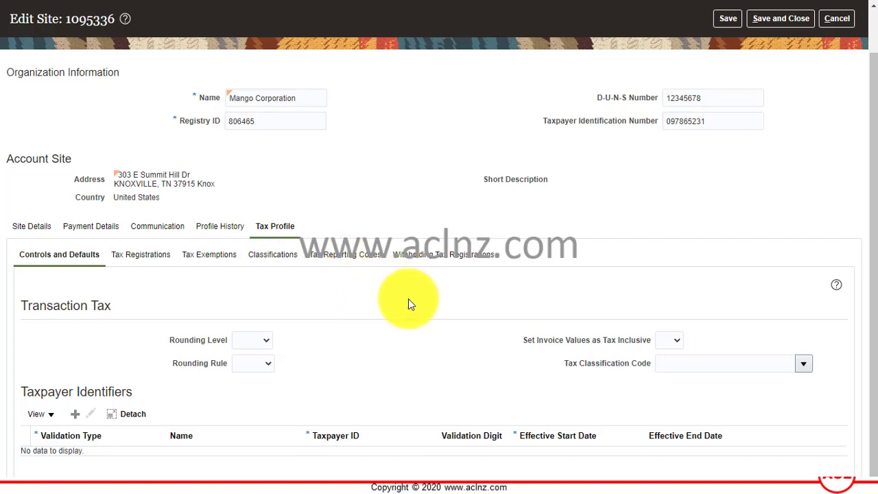
scroll(412, 302, up, 1)
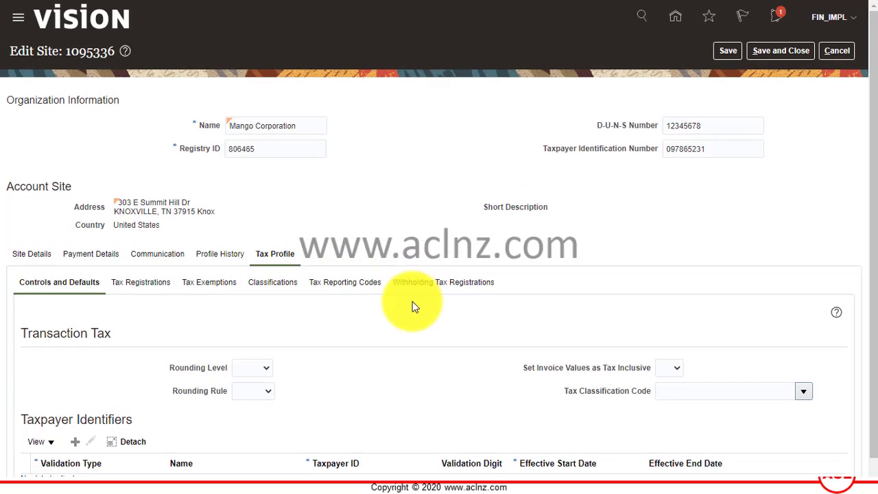
click(28, 257)
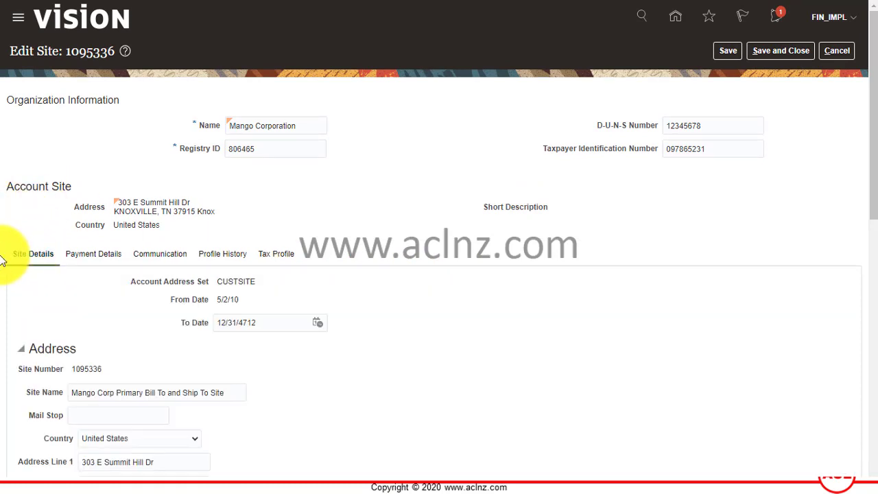
click(835, 58)
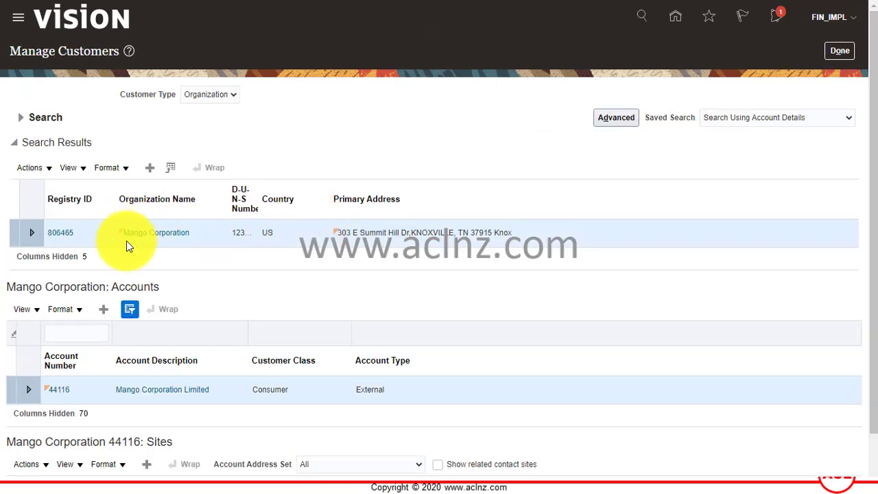
- Scroll to the Sites table, then switch to the PowerPoint slide show of the handwritten customer diagram
scroll(75, 264, down, 2)
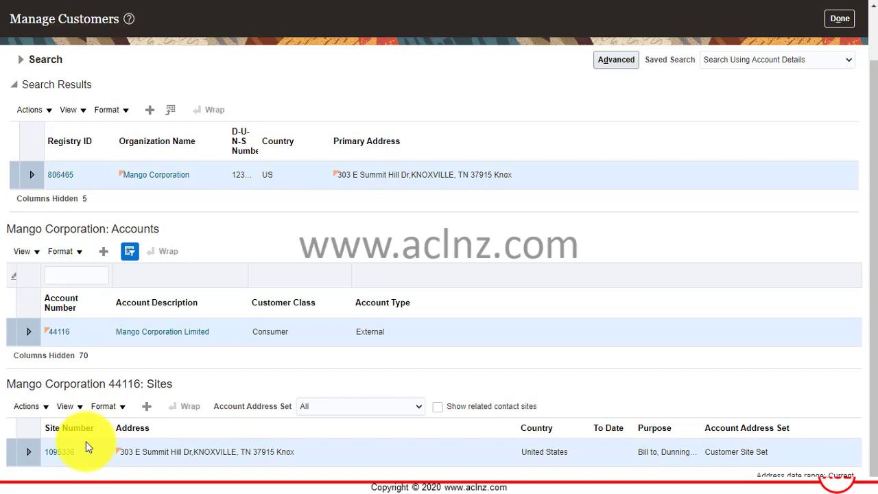
key(alt+Tab)
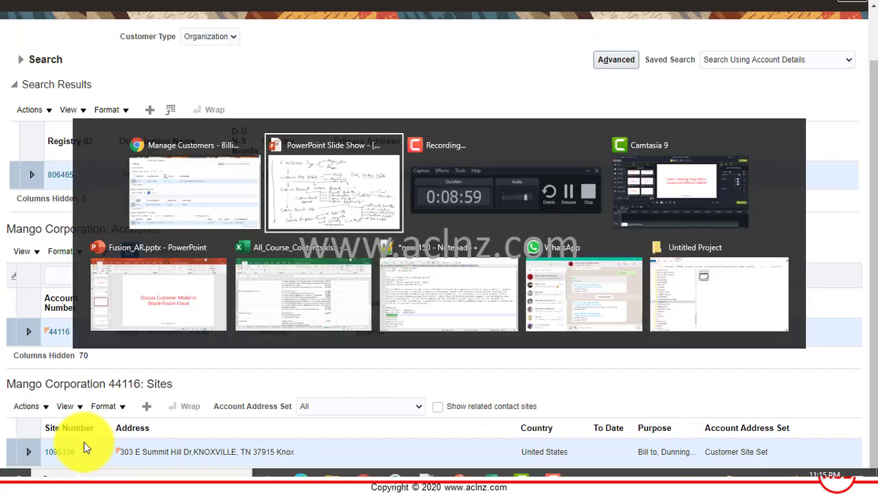